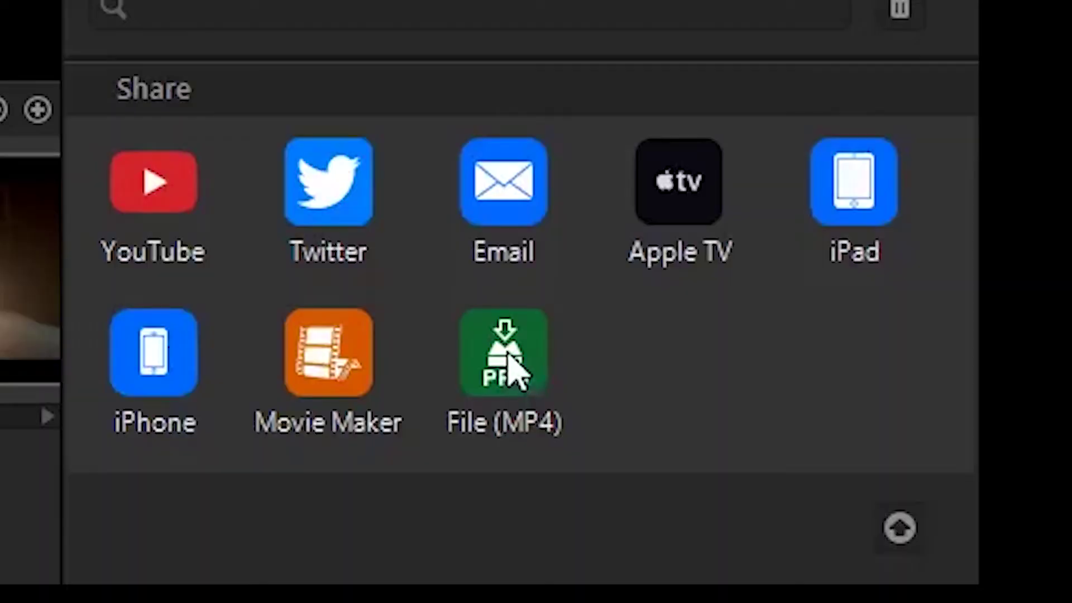
# Step: Reveal the Videos folder from Elgato's File (MP4) share option and select the 2020-02-14 capture
pyautogui.click(509, 370)
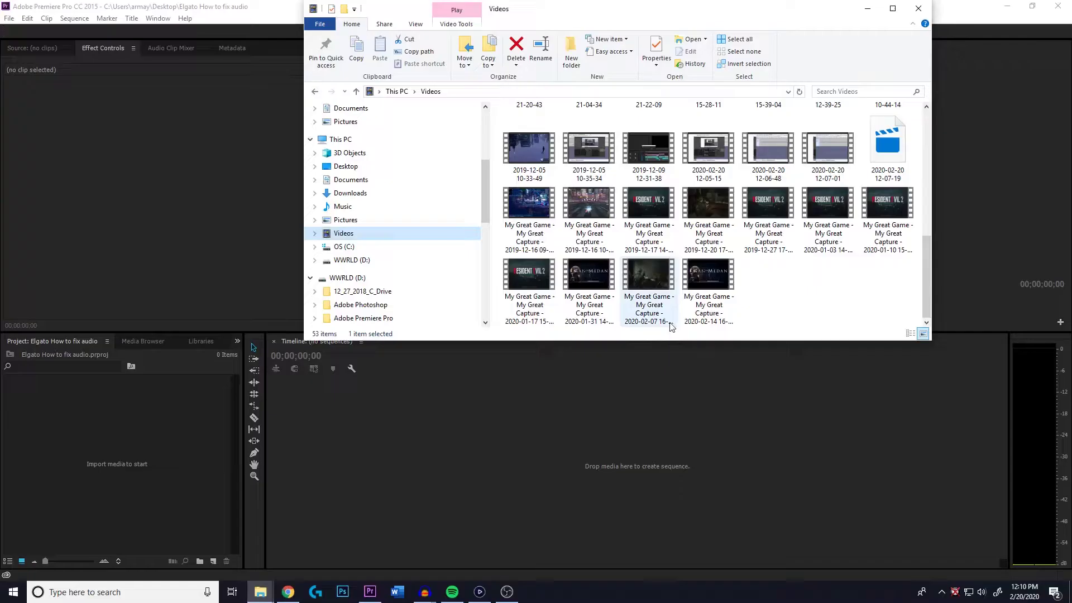
pyautogui.click(717, 286)
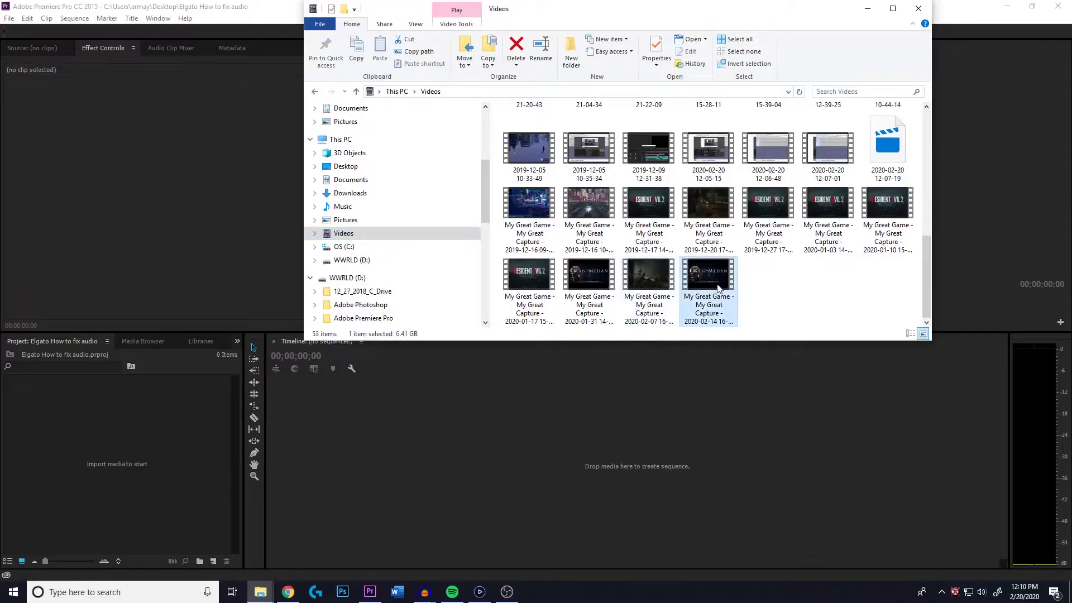
# Step: Import the 2020-02-14 capture, build a sequence from it, and start playback
pyautogui.moveTo(709, 276); pyautogui.dragTo(93, 460)
pyautogui.moveTo(59, 408); pyautogui.dragTo(530, 442)
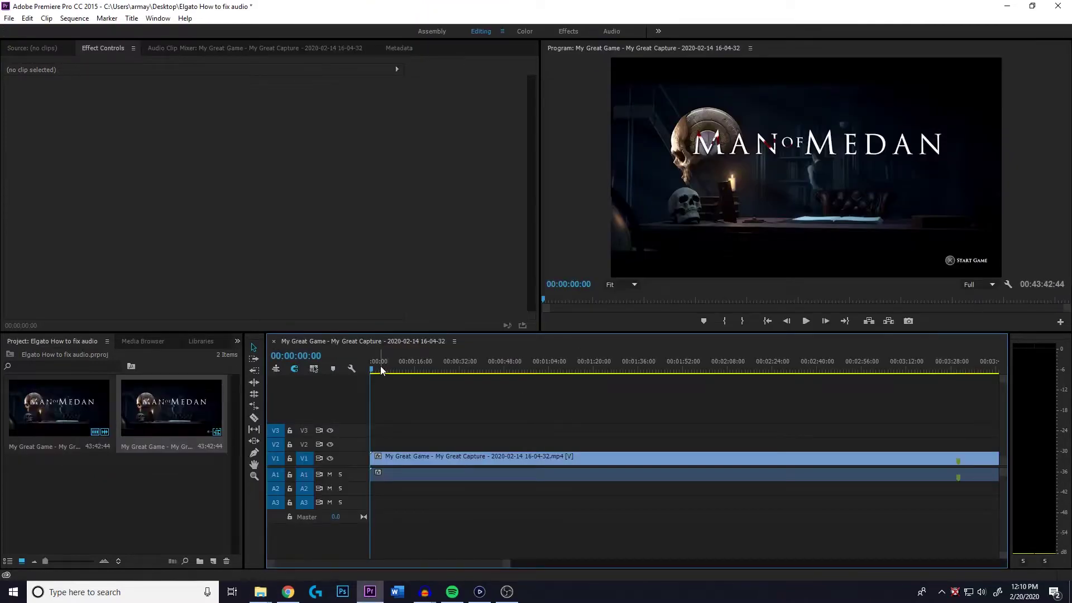
pyautogui.press('space')
# Step: Play from about 00:02:30 to check sync, then jump near the sequence end
pyautogui.moveTo(390, 372); pyautogui.dragTo(608, 366)
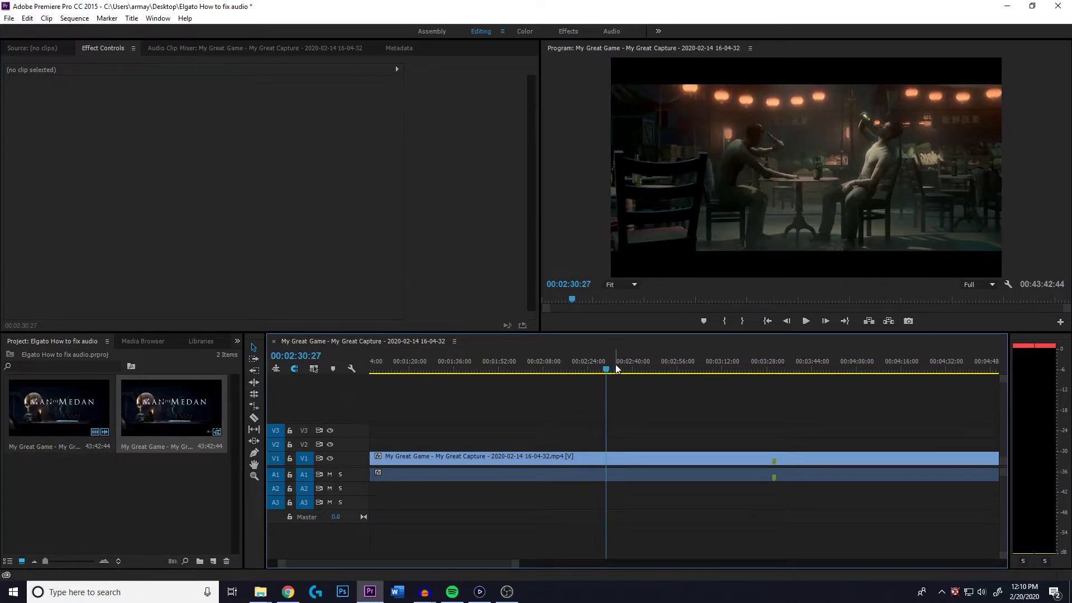
pyautogui.press('space')
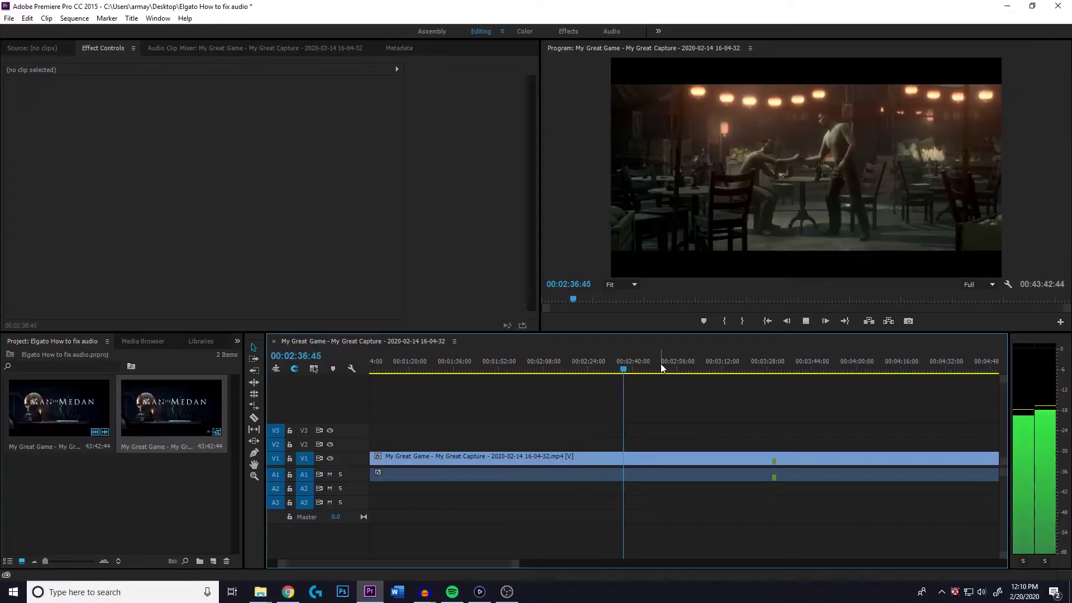
pyautogui.press('space')
pyautogui.moveTo(468, 564); pyautogui.dragTo(846, 528)
pyautogui.click(629, 361)
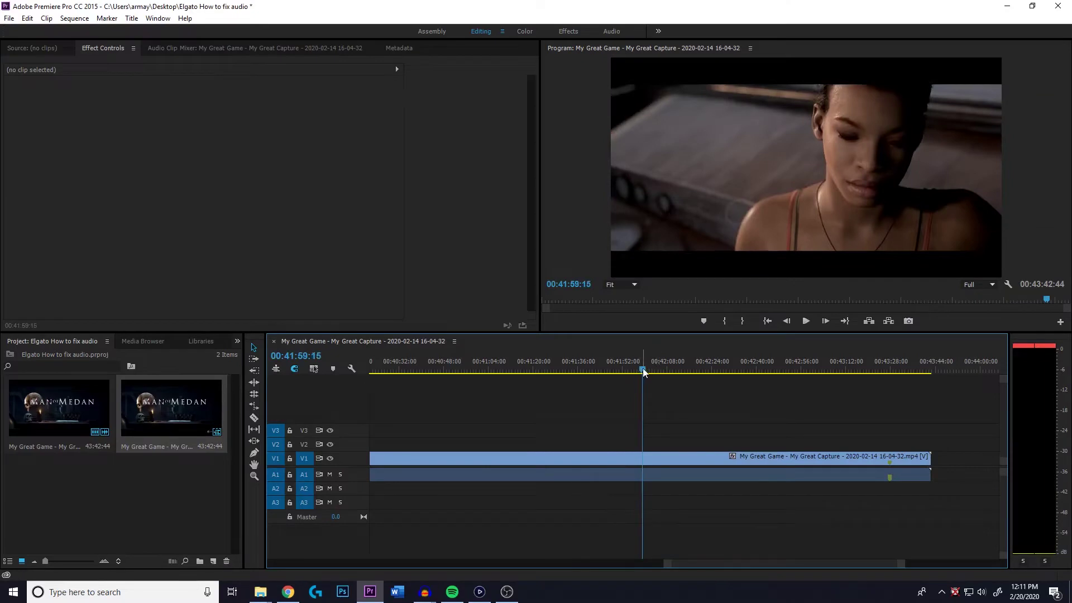
# Step: Play the final seconds near 00:41:50 to hear the drift, then minimize Premiere Pro
pyautogui.moveTo(644, 373); pyautogui.dragTo(612, 371)
pyautogui.press('space')
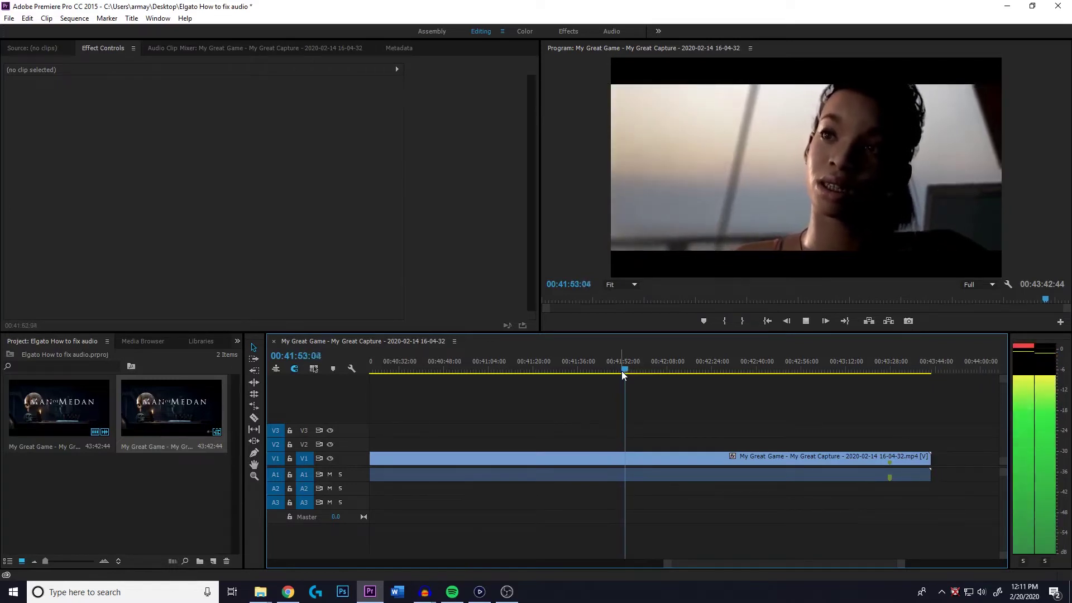
pyautogui.press('space')
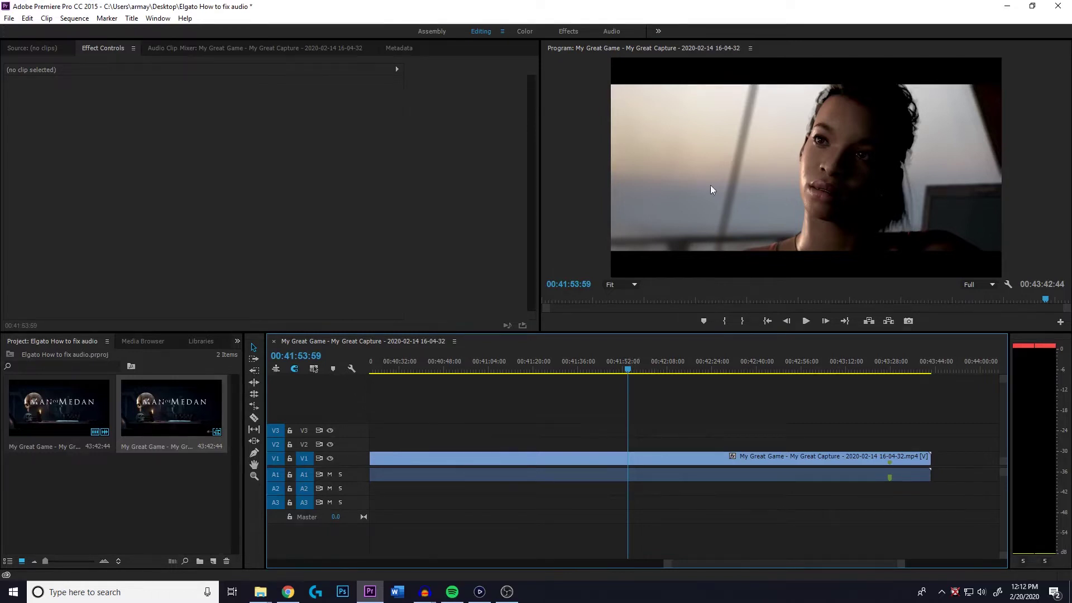
pyautogui.click(1008, 11)
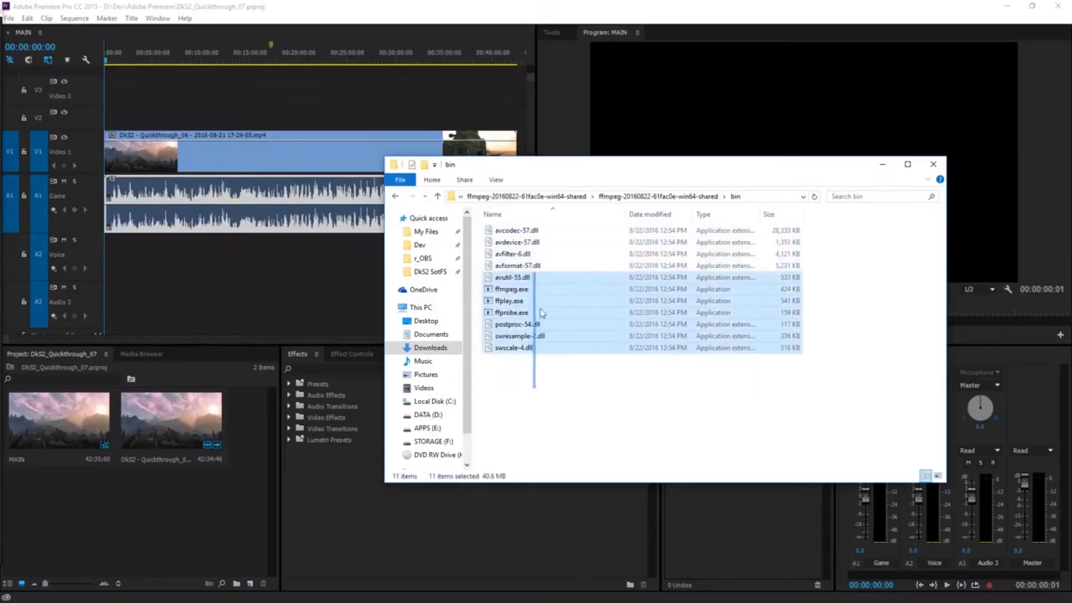
# Step: Skip ahead in the full-screen Elgato tutorial video to watch the fix
pyautogui.moveTo(542, 313); pyautogui.dragTo(536, 226)
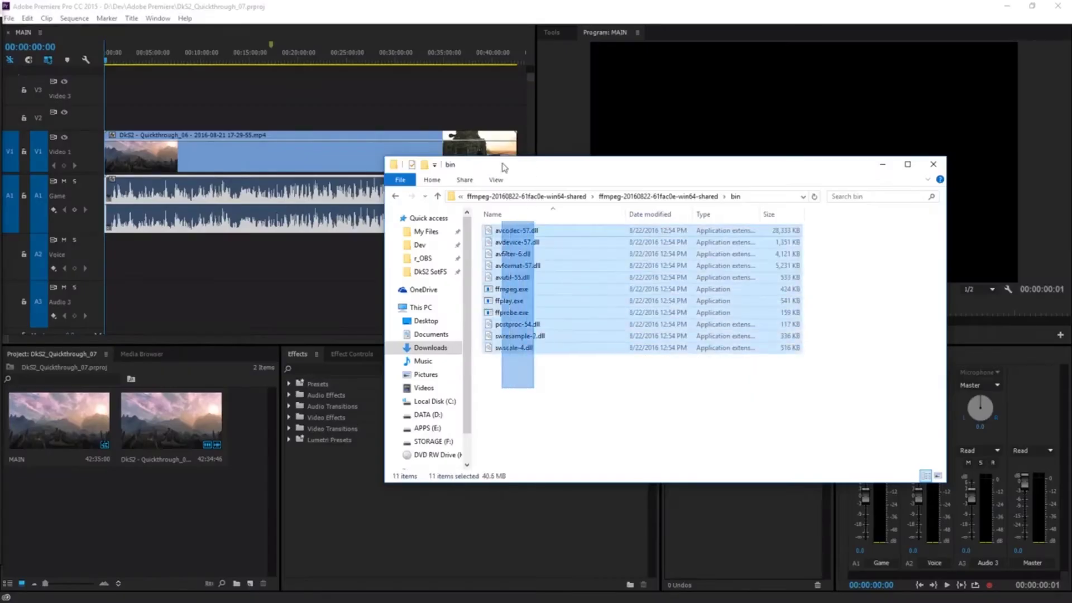
pyautogui.click(529, 378)
pyautogui.moveTo(529, 378); pyautogui.dragTo(536, 227)
pyautogui.click(525, 374)
pyautogui.click(520, 289)
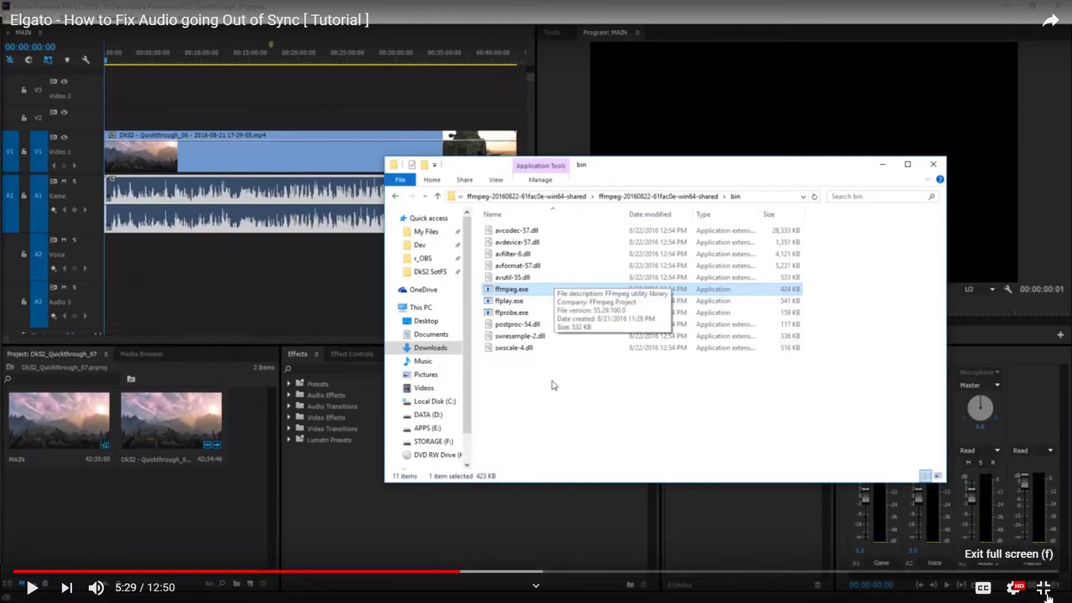
# Step: Exit full screen, minimize Chrome and Premiere Pro, and show the desktop
pyautogui.click(1047, 597)
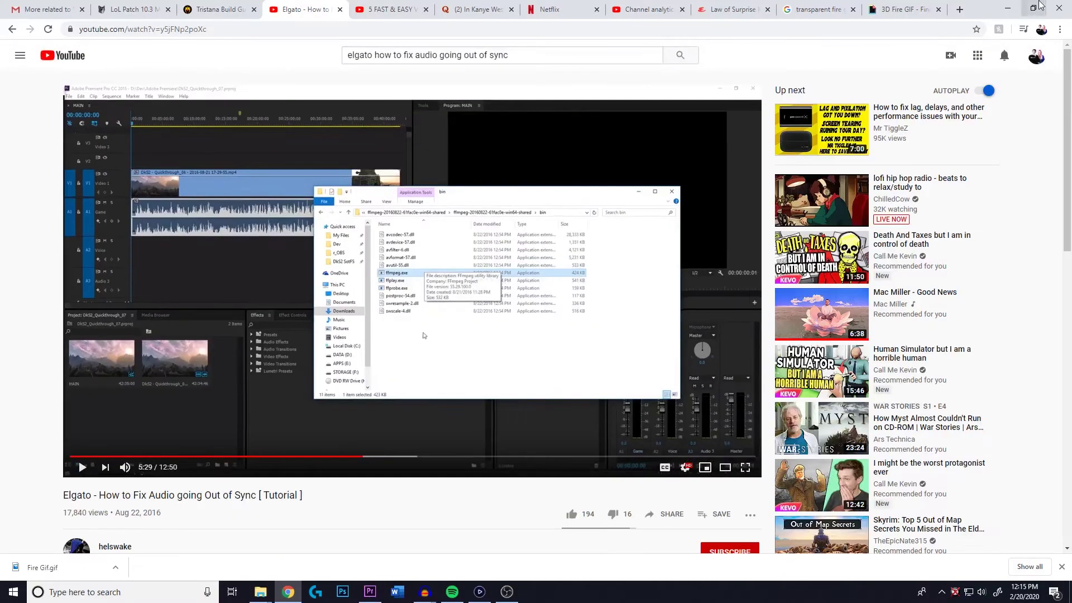
pyautogui.click(1008, 9)
pyautogui.click(1008, 9)
pyautogui.press('super+d')
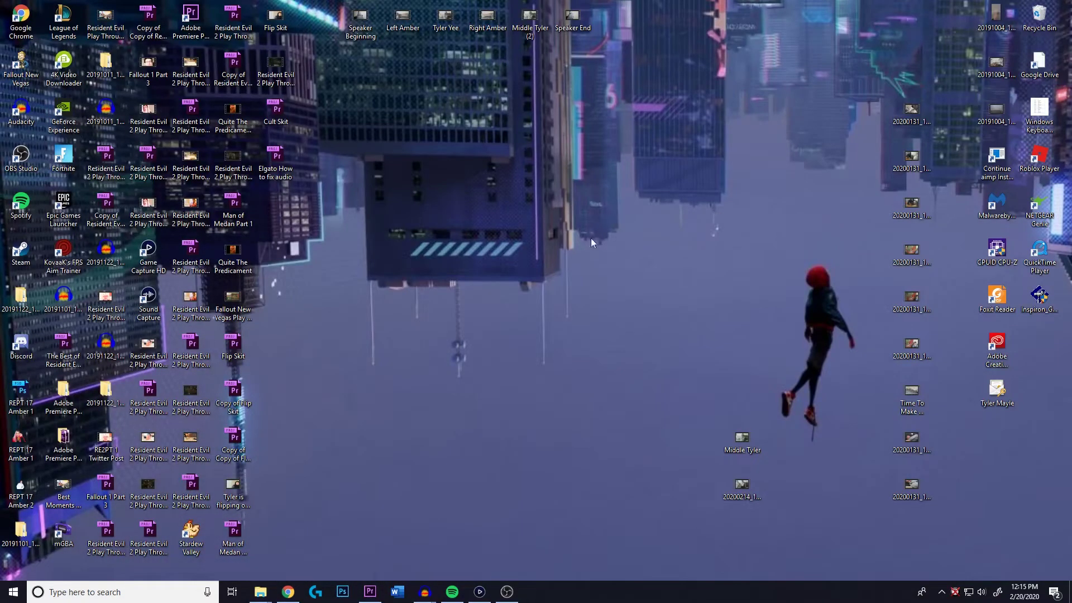
pyautogui.hotkey('alt', 'Tab')
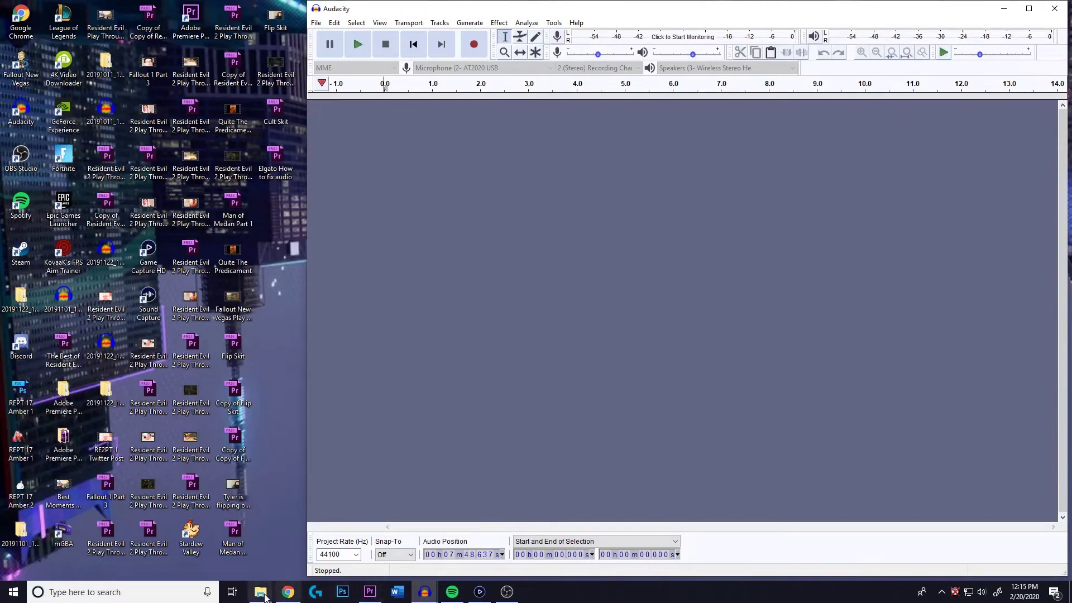
# Step: Drag the 2020-02-14 capture video from the Videos folder into Audacity
pyautogui.moveTo(261, 592)
pyautogui.click(541, 547)
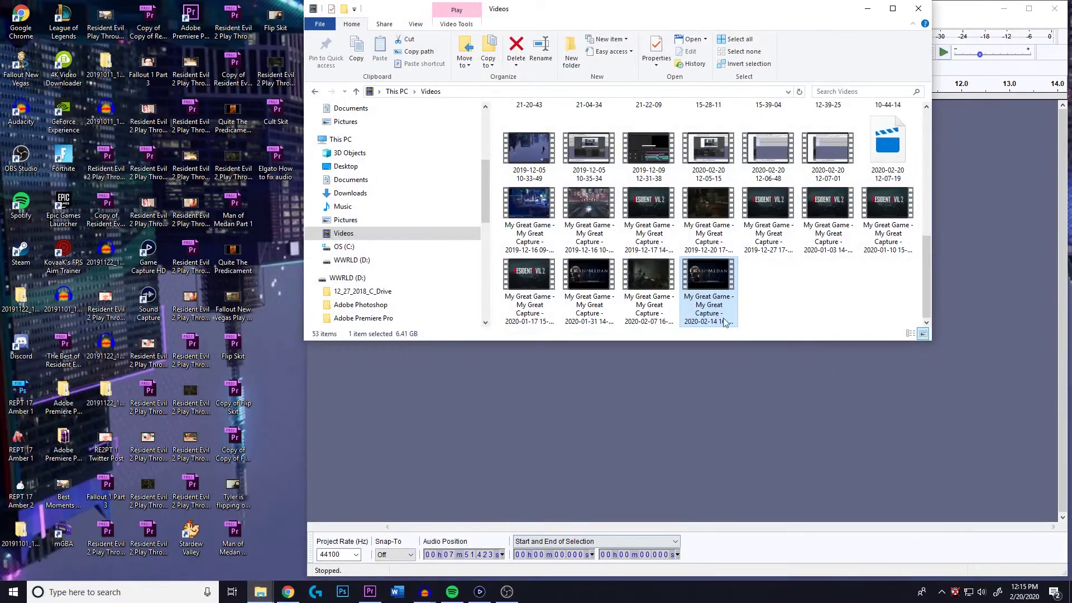
pyautogui.moveTo(709, 284); pyautogui.dragTo(747, 420)
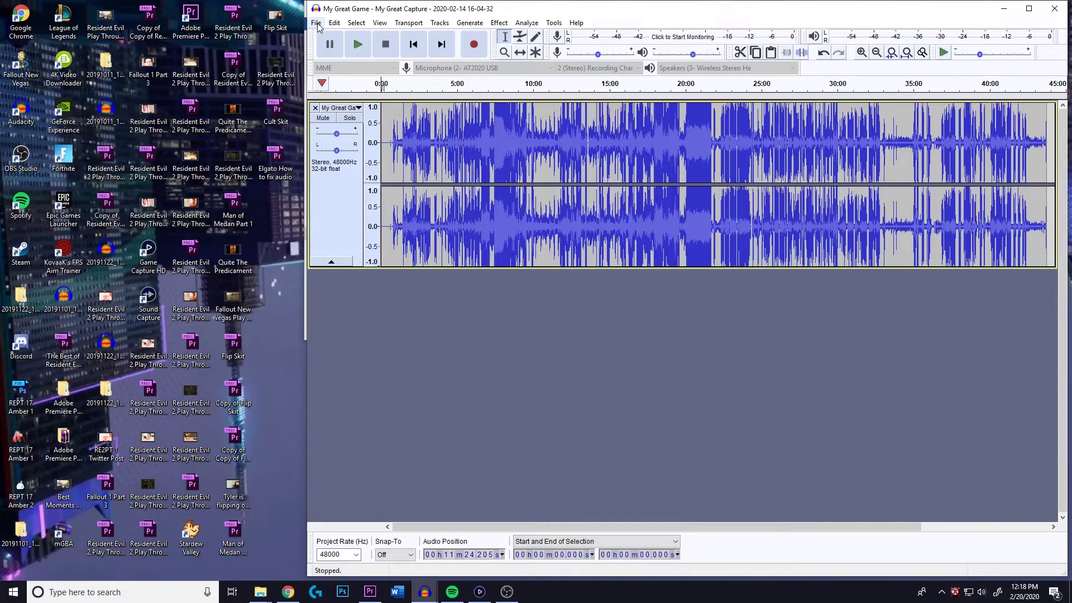
# Step: Export the track as WAV with the file name 'Man of Medan Tutorial'
pyautogui.click(317, 23)
pyautogui.moveTo(377, 108)
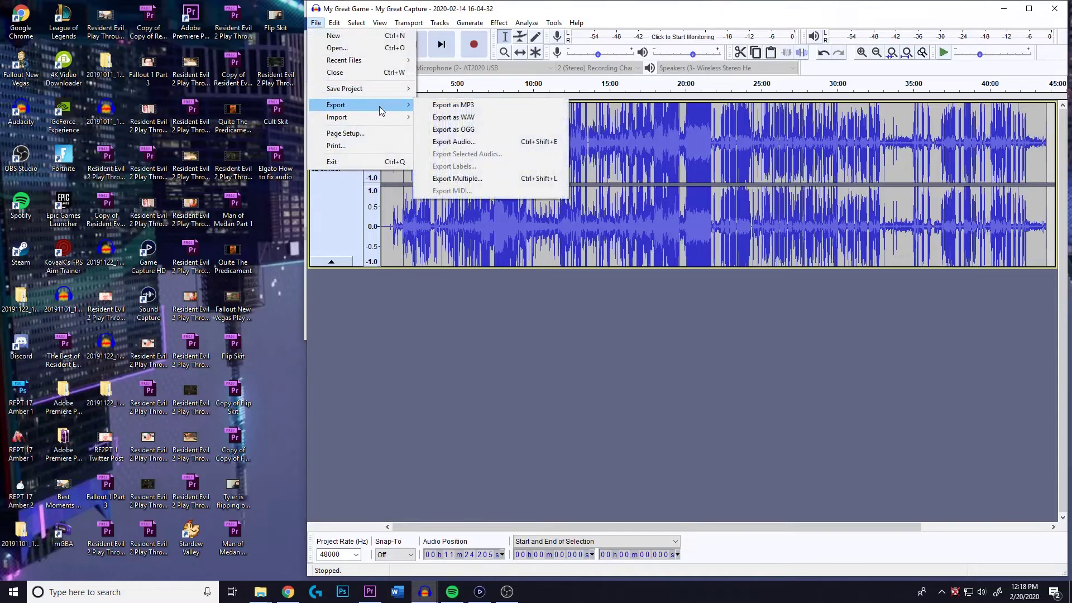
pyautogui.click(465, 117)
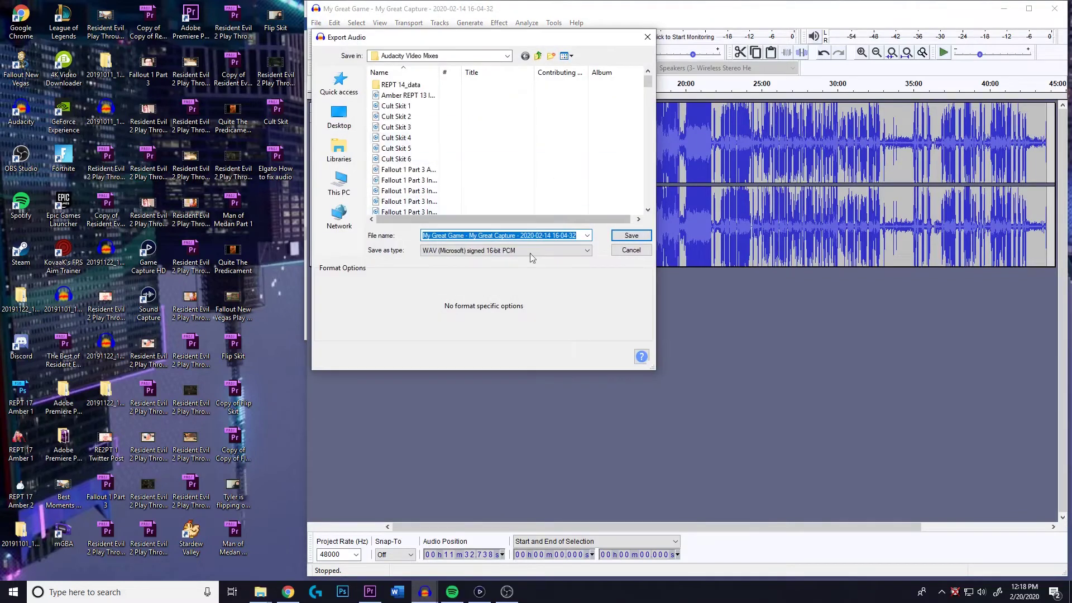
pyautogui.write('Man of Medan Tutorial')
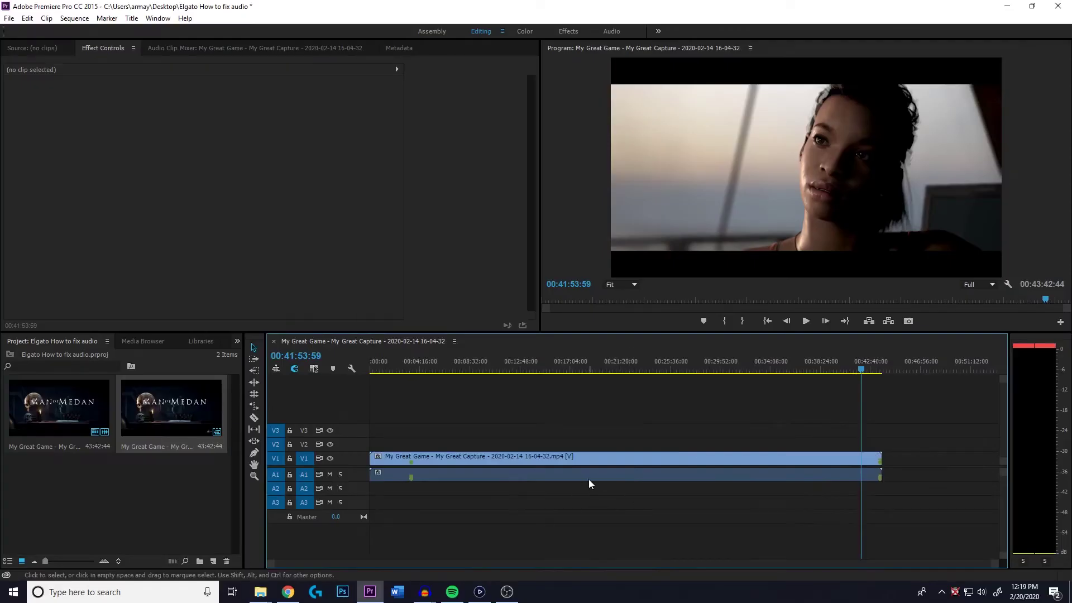
# Step: Delete the original A1 game audio and drop Man of Medan Tutorial.wav from Audacity Video Mixes onto A1
pyautogui.keyDown('alt'); pyautogui.click(588, 479); pyautogui.keyUp('alt')
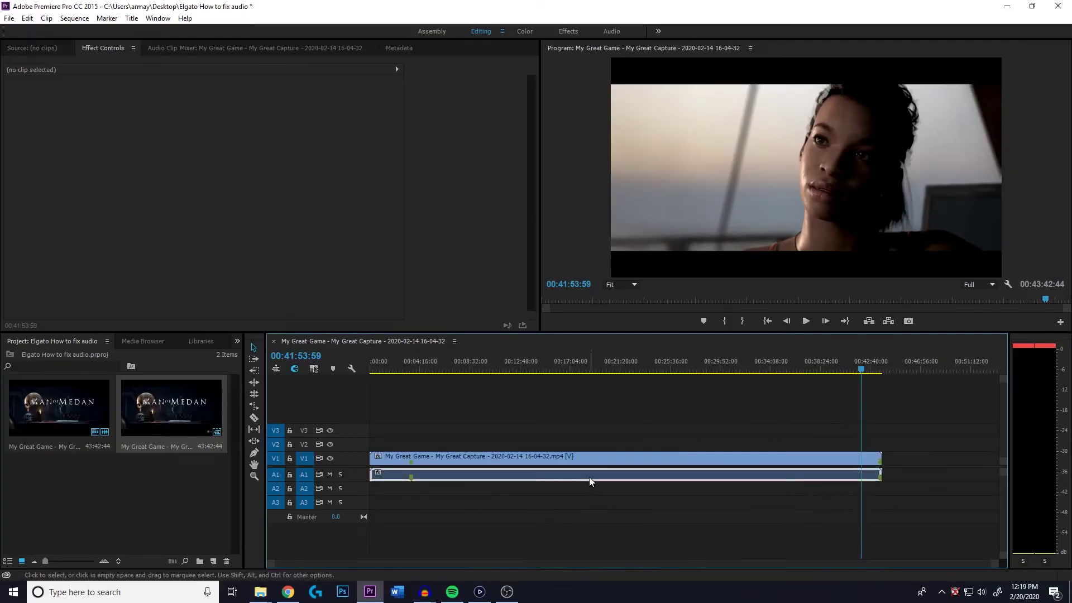
pyautogui.press('Delete')
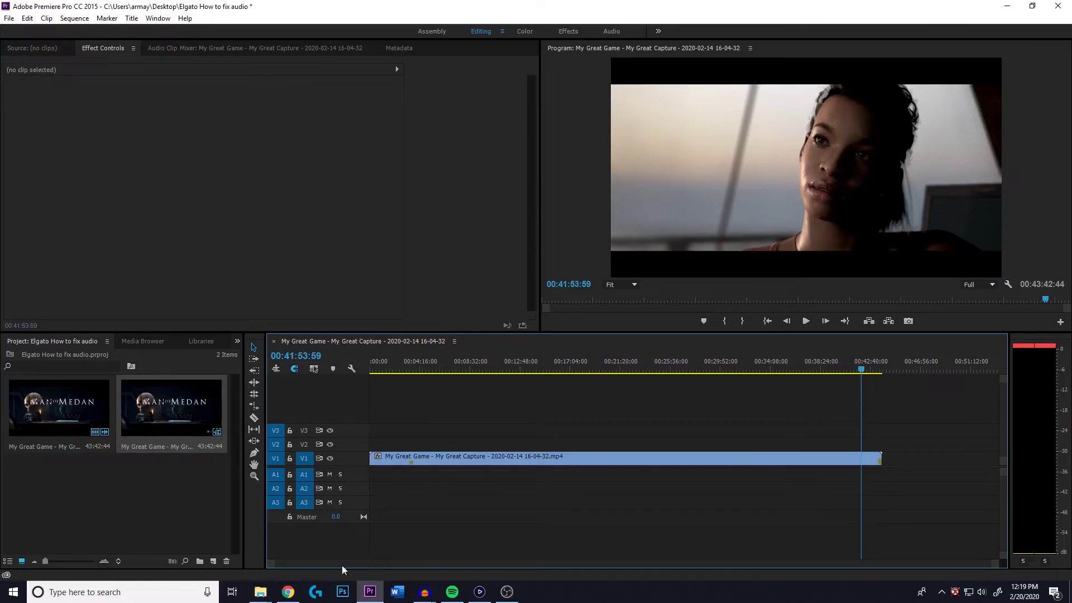
pyautogui.moveTo(260, 591)
pyautogui.click(557, 564)
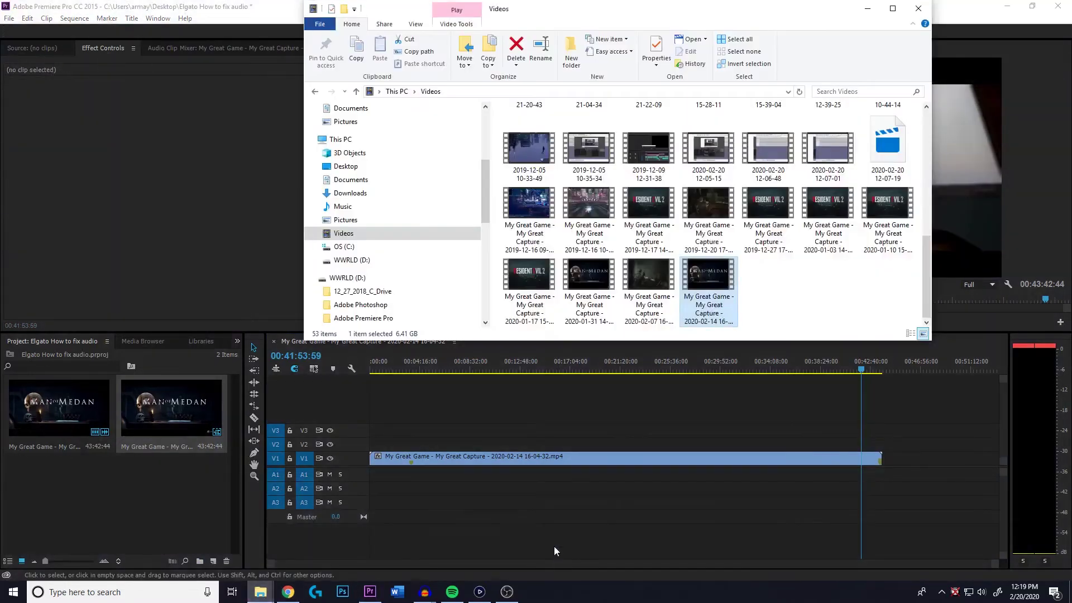
pyautogui.scroll(5, 391, 235)
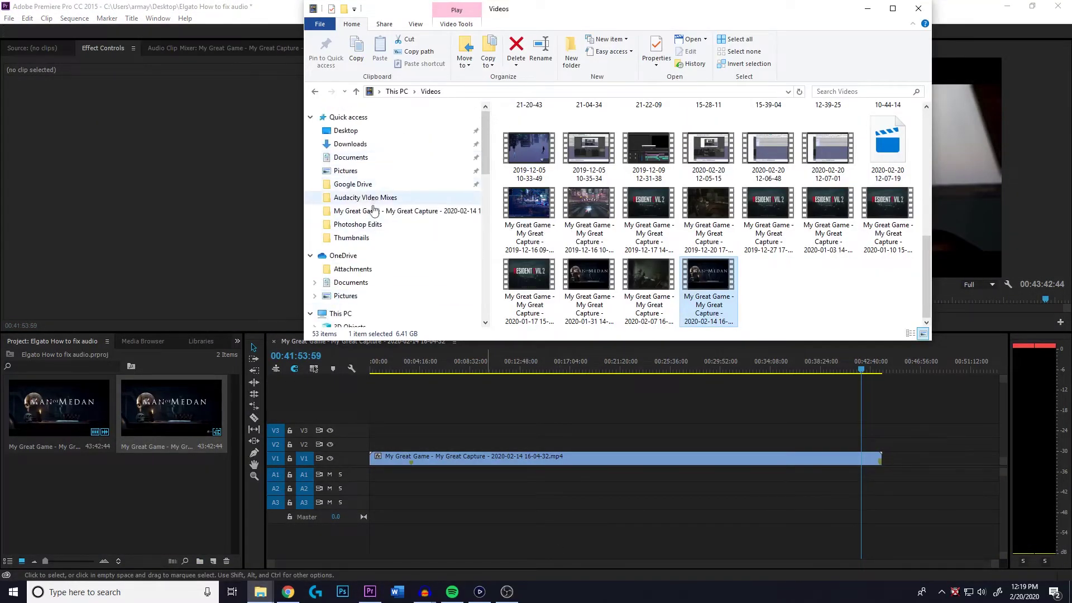
pyautogui.scroll(-2, 396, 180)
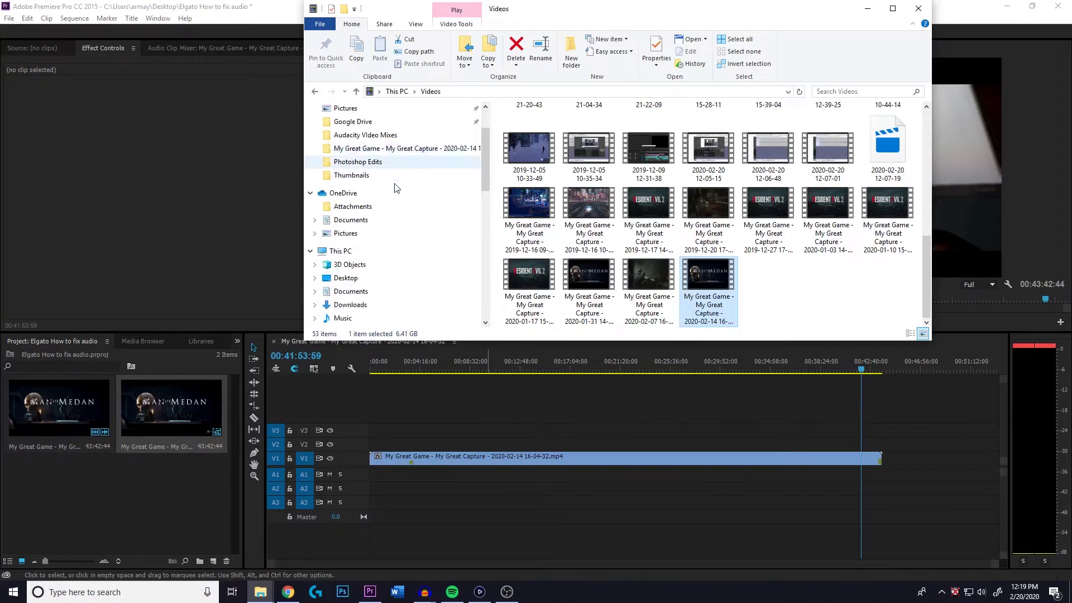
pyautogui.click(365, 135)
pyautogui.click(582, 227)
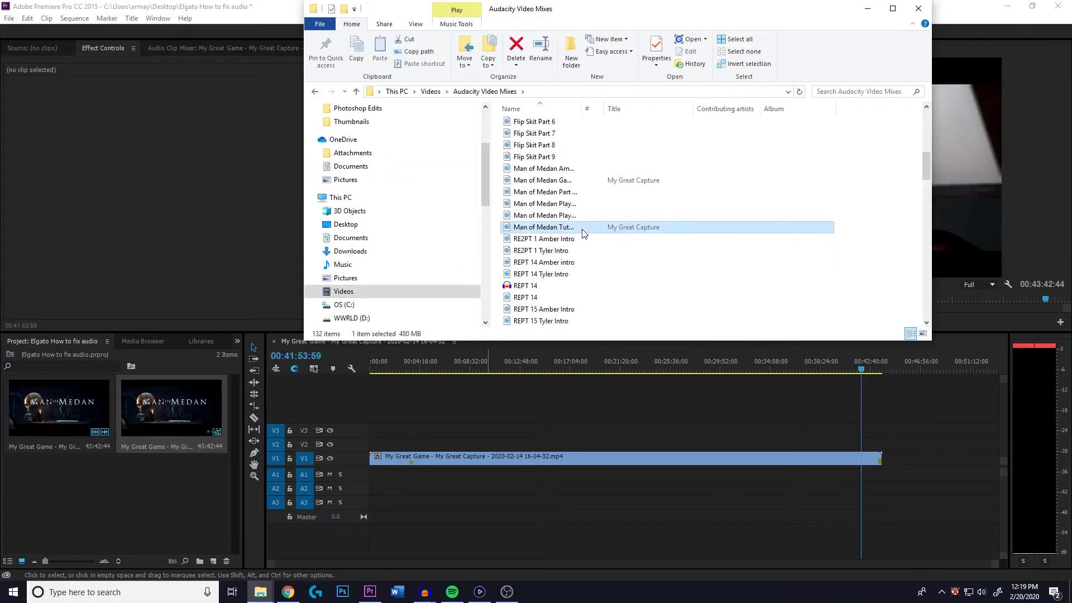
pyautogui.moveTo(583, 230); pyautogui.dragTo(376, 473)
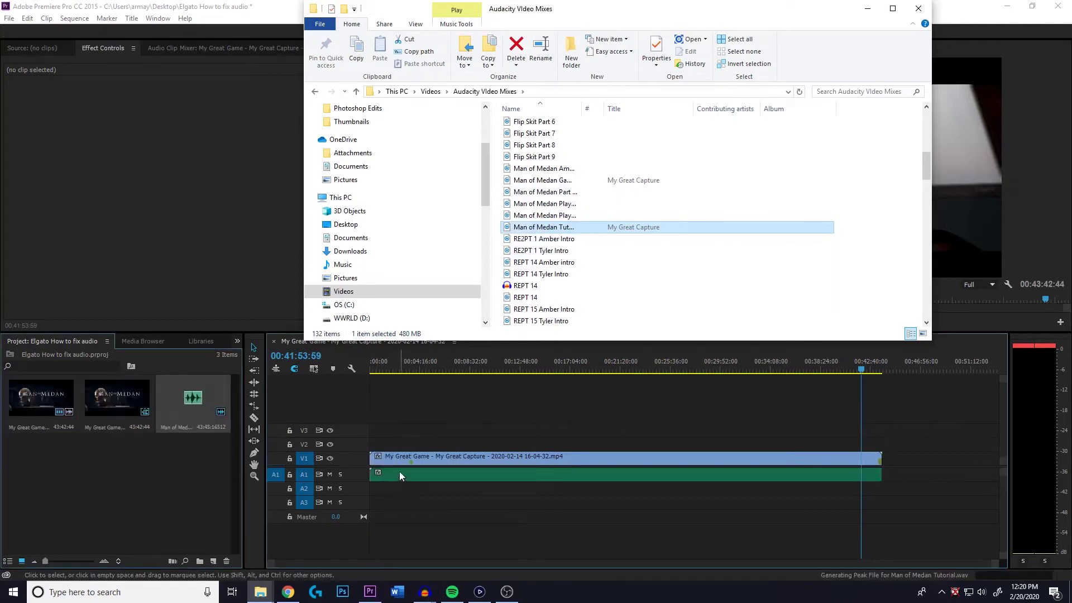